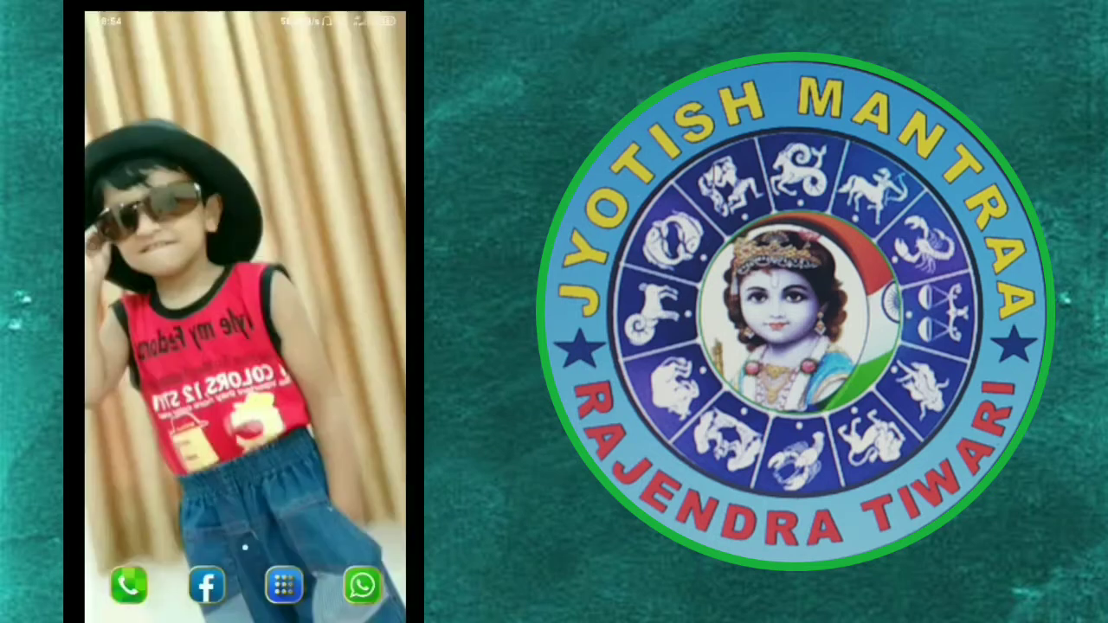
- Launch WhatsApp and open the newest forms.gle link in the chat to load the Pre-mid term exam form
click(362, 586)
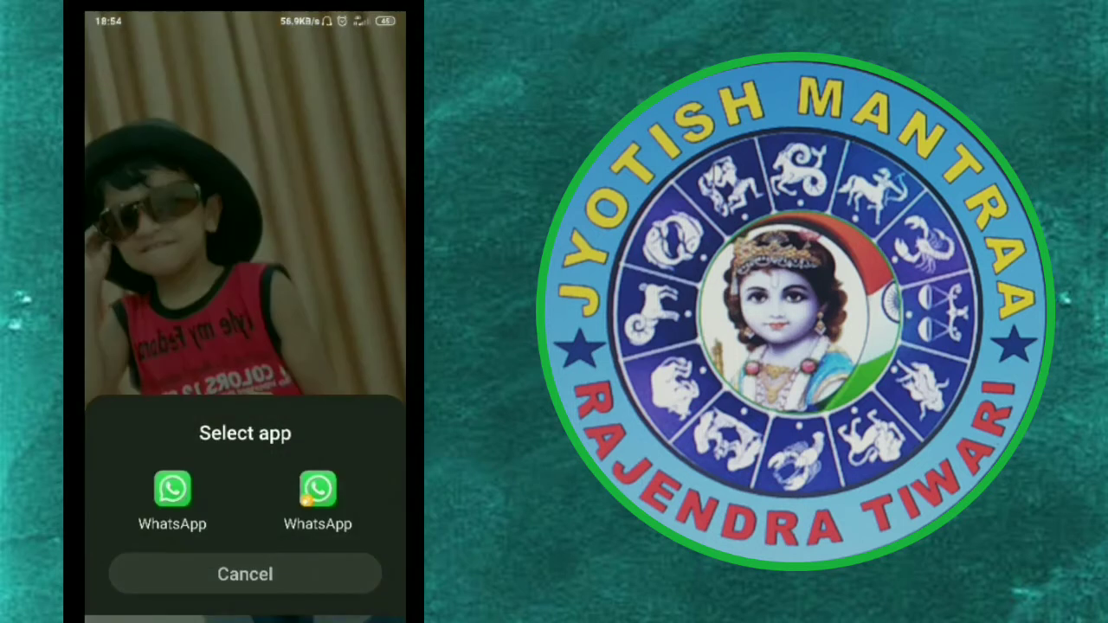
click(172, 490)
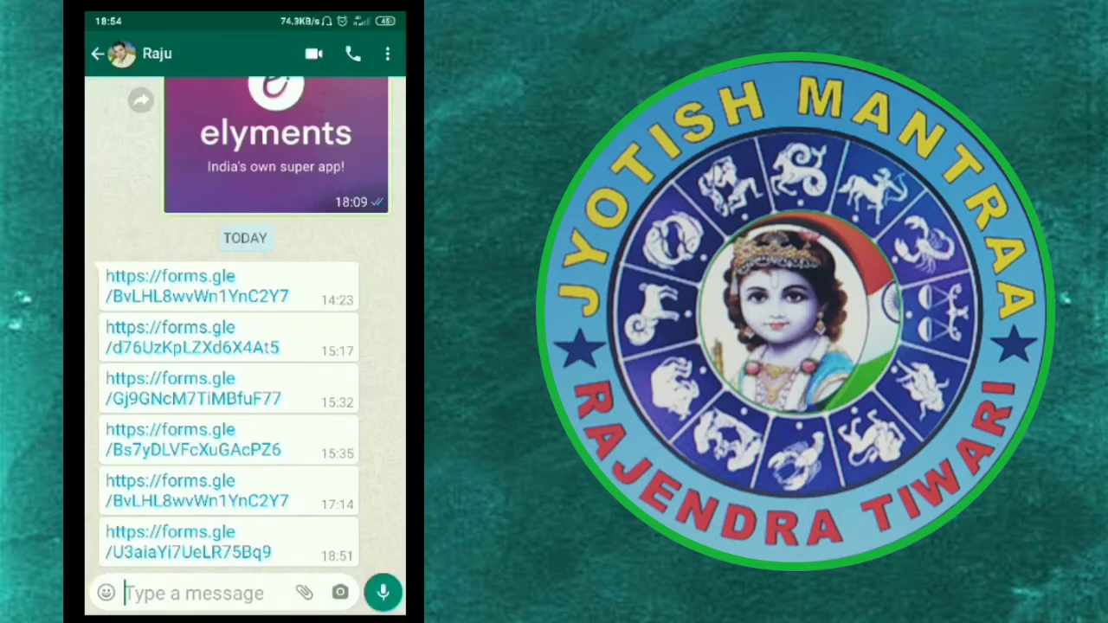
click(188, 542)
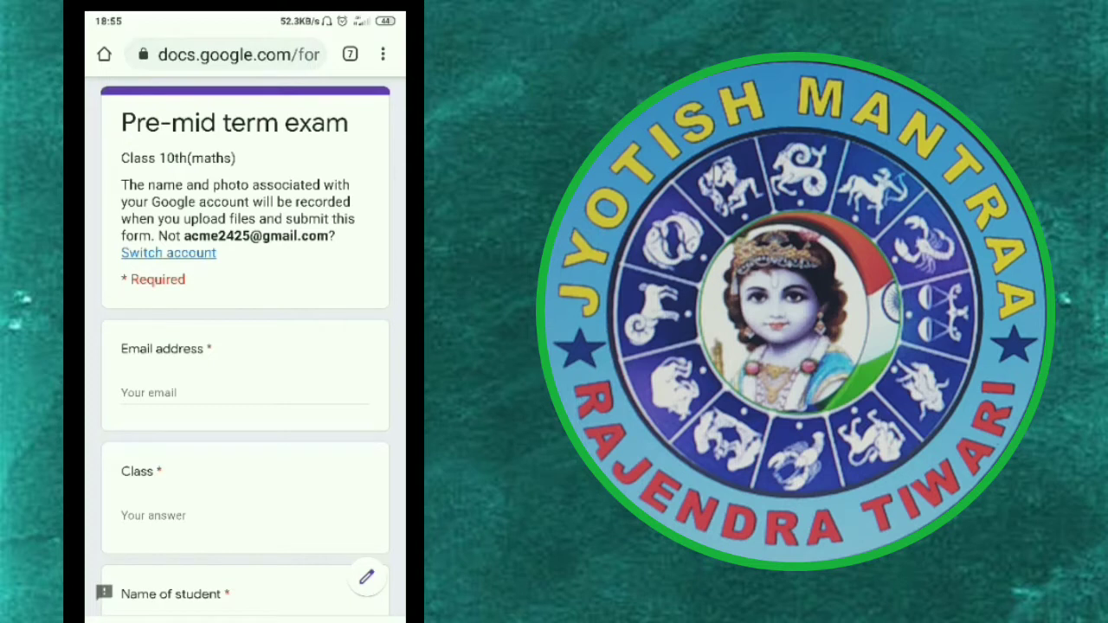
- Fill in the student's e-mail address and enter 10 as the Class
click(245, 393)
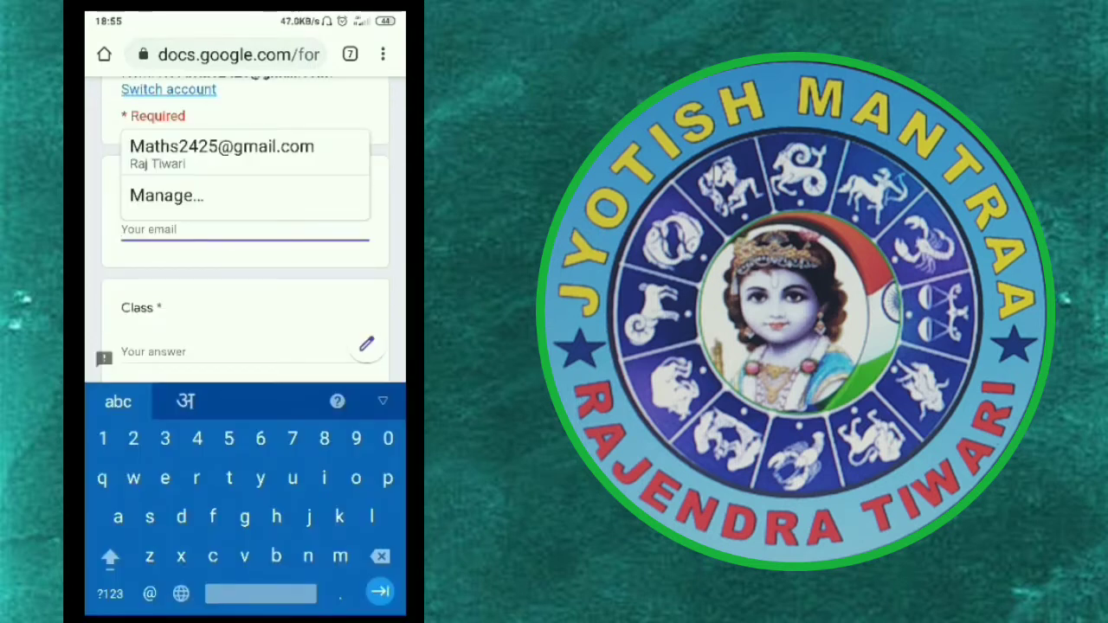
key(Tab)
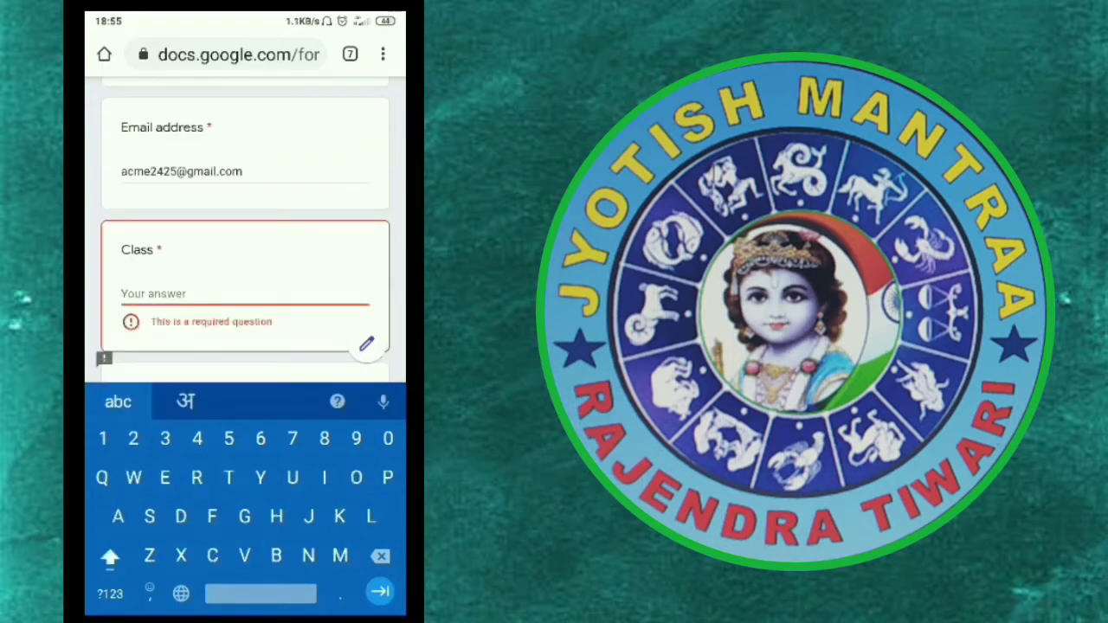
text(10)
- Enter the student's name, choose Section A, and continue to the next page
scroll(245, 225, down, 2)
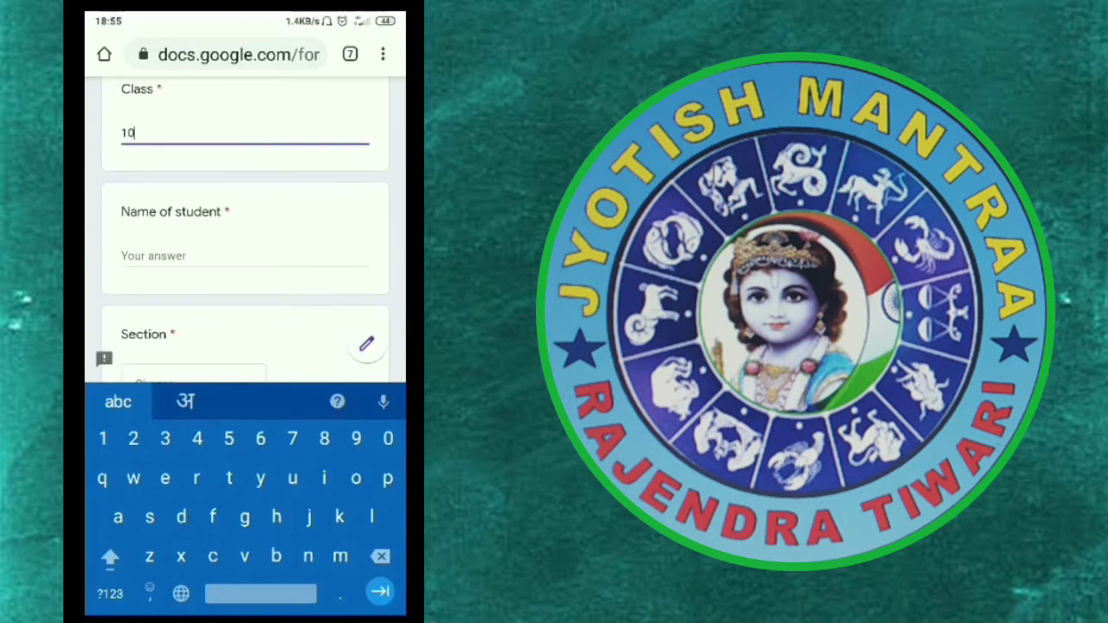
click(155, 255)
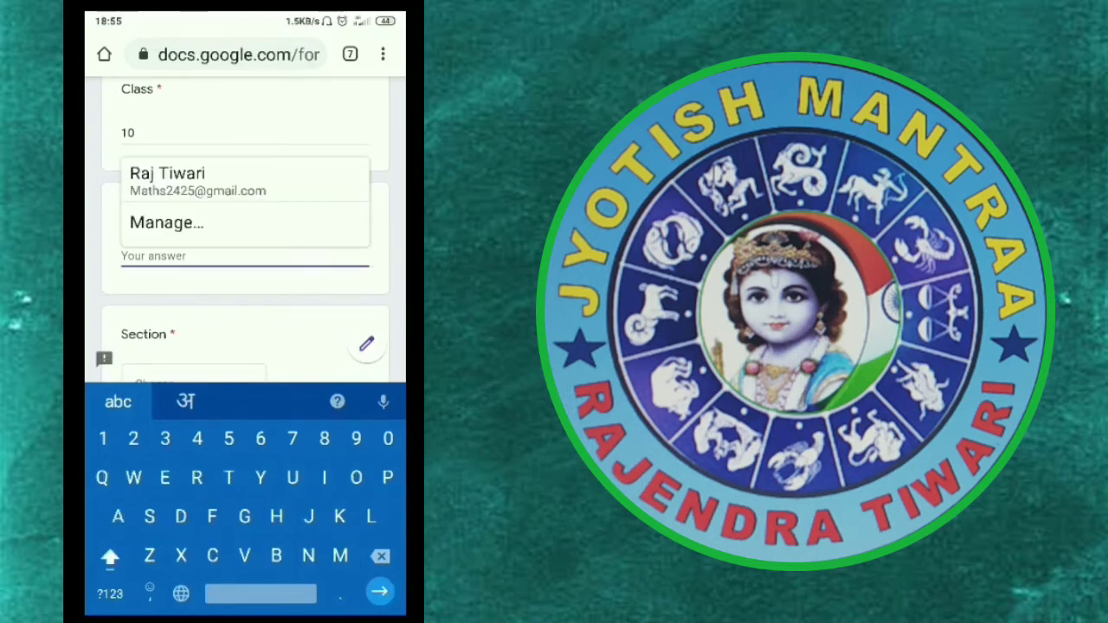
text(Raju)
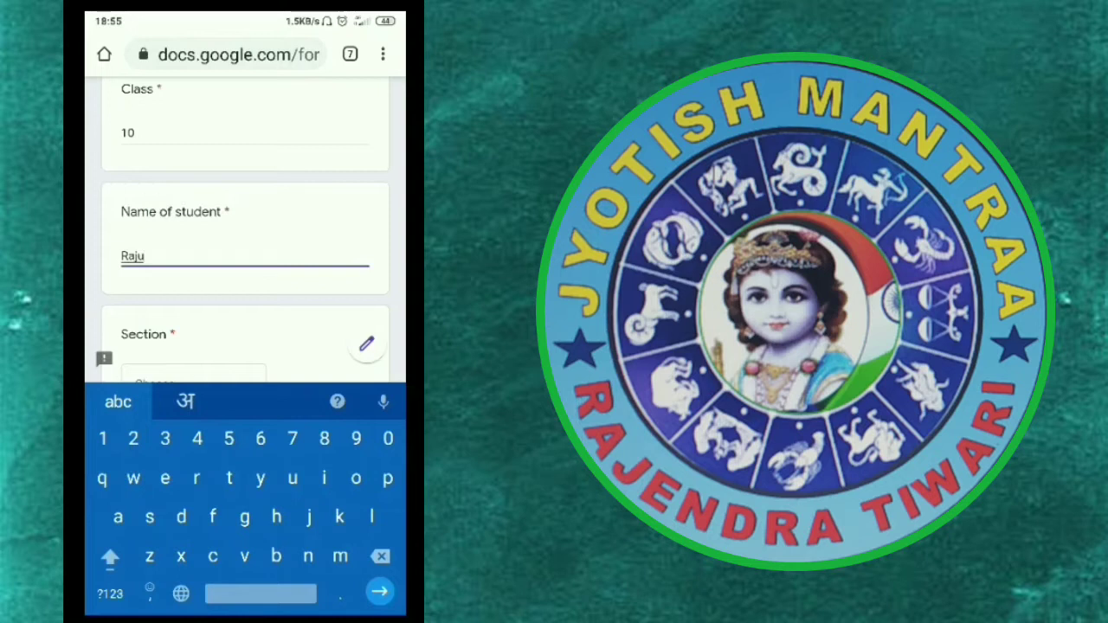
scroll(244, 225, down, 2)
click(153, 284)
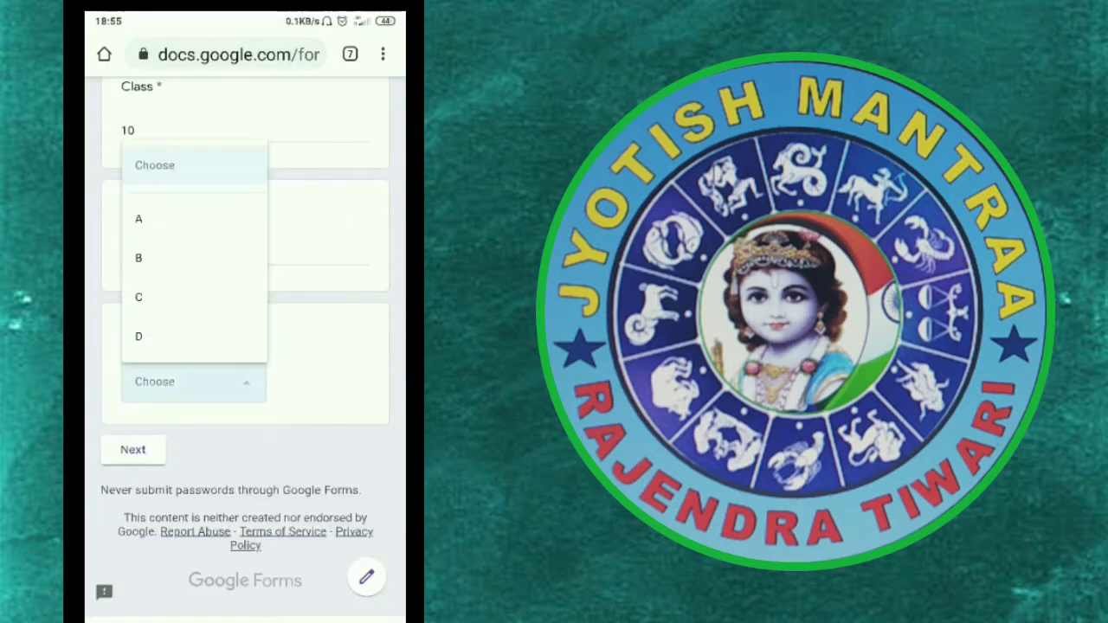
click(143, 219)
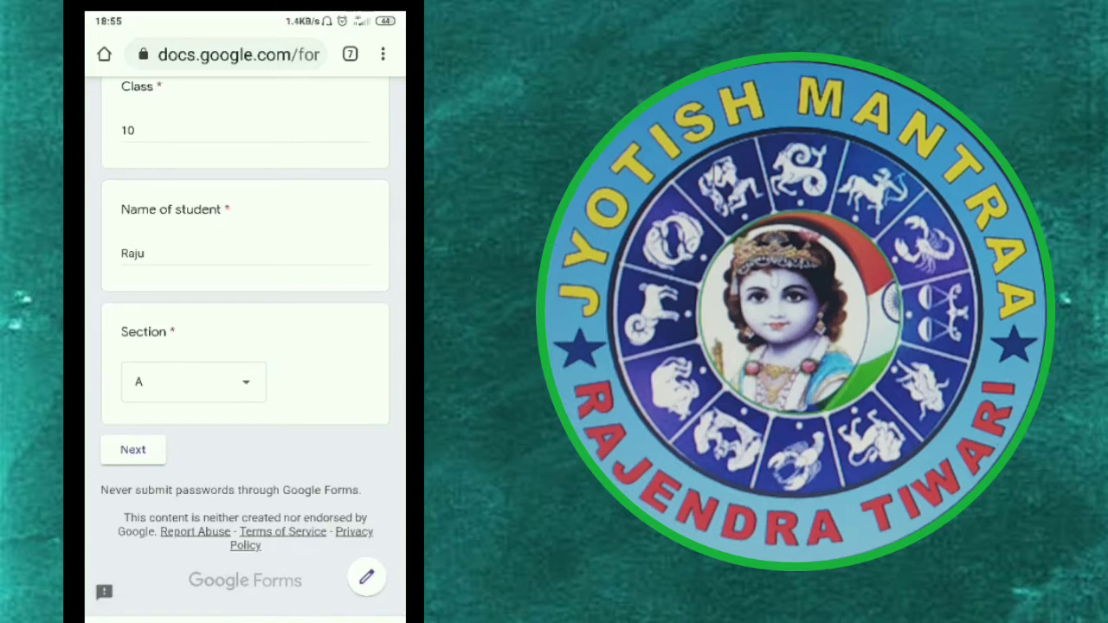
click(132, 450)
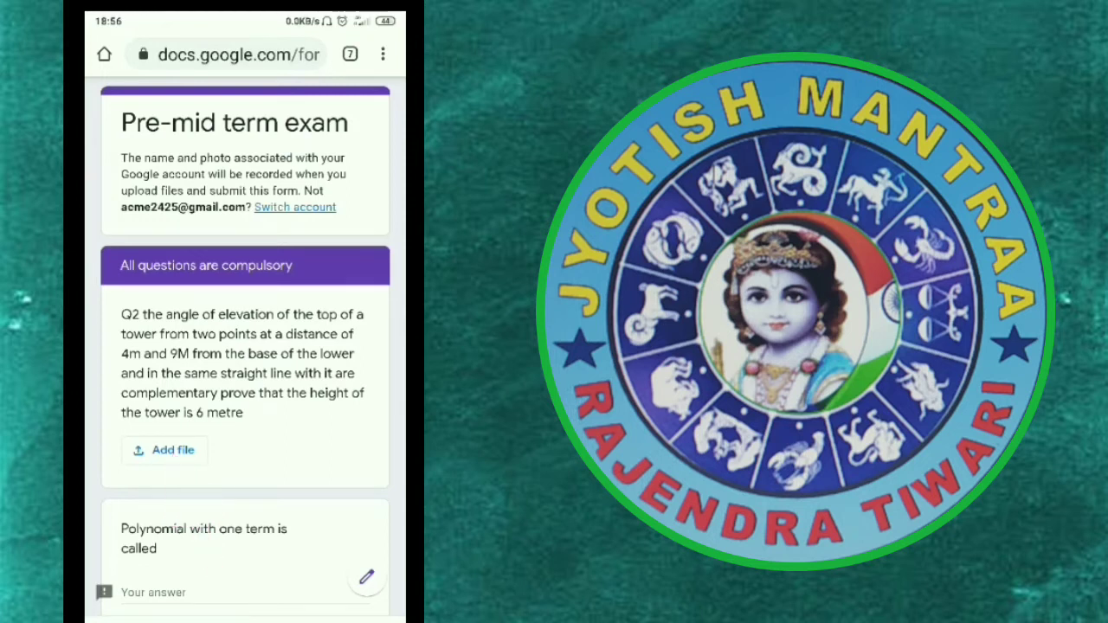
- Start adding a file as the answer to Q2
click(164, 450)
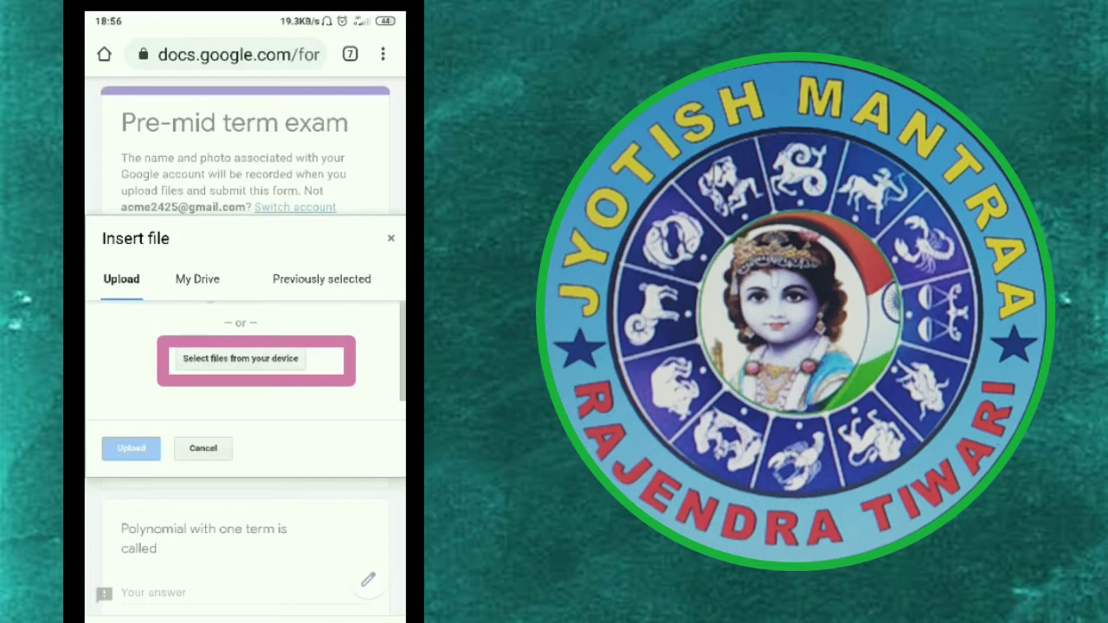
- Upload the photo IMG_20200710_182305.jpg from the phone's files as the Q2 answer
click(240, 358)
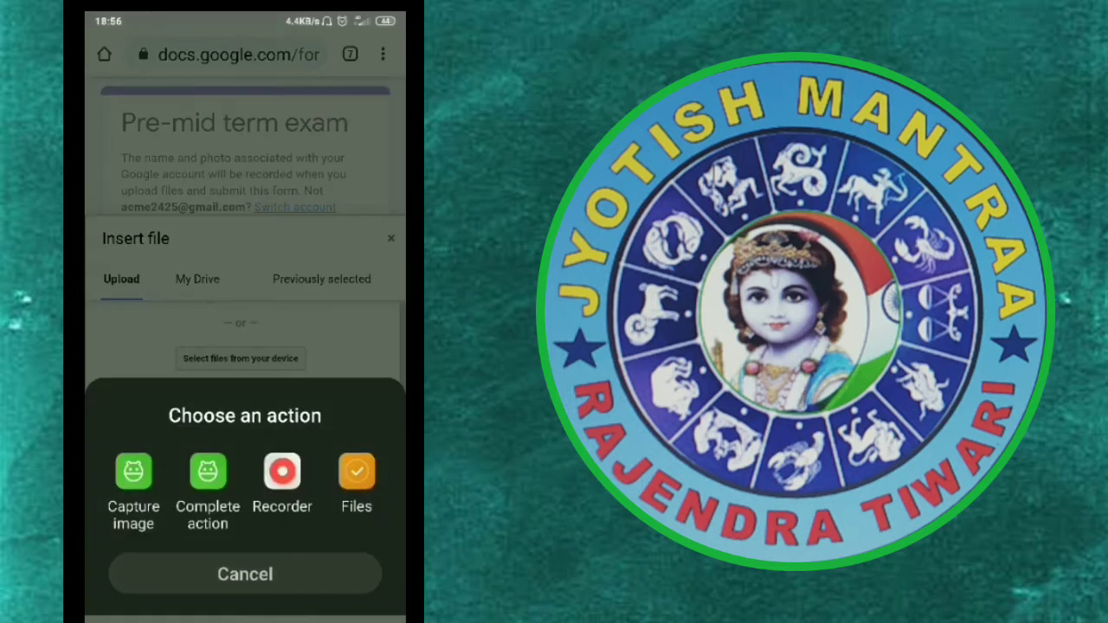
click(356, 470)
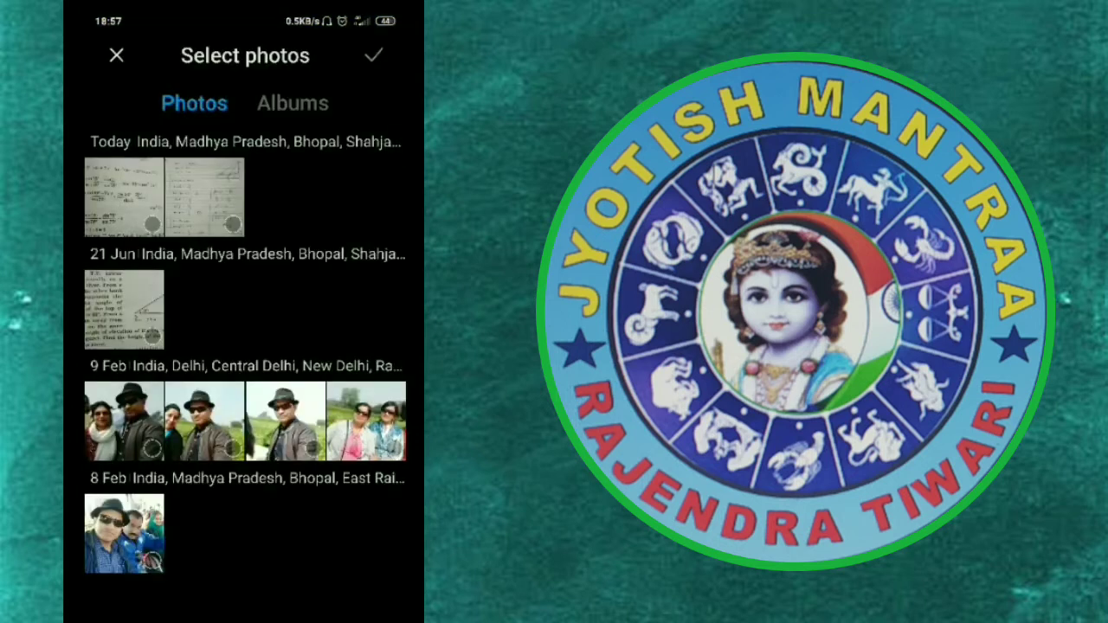
click(204, 197)
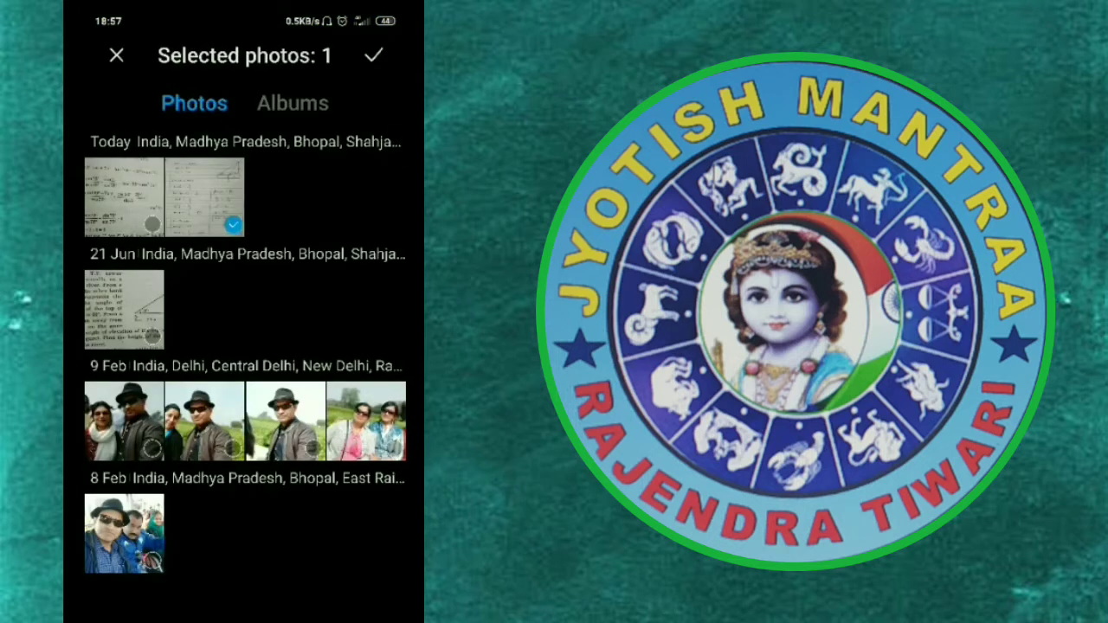
click(373, 55)
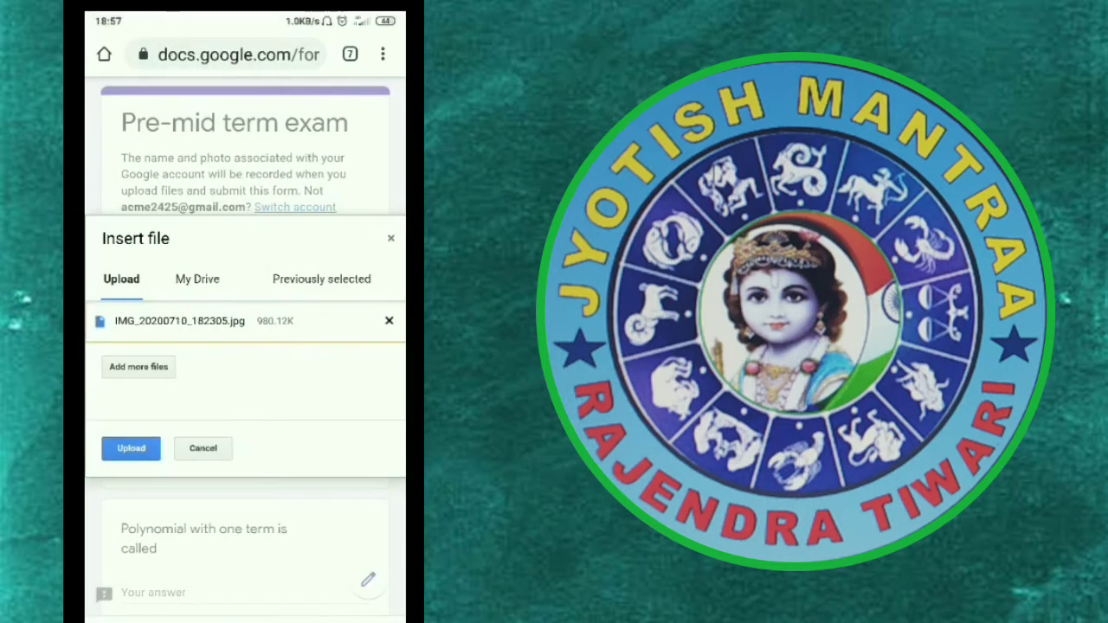
click(131, 447)
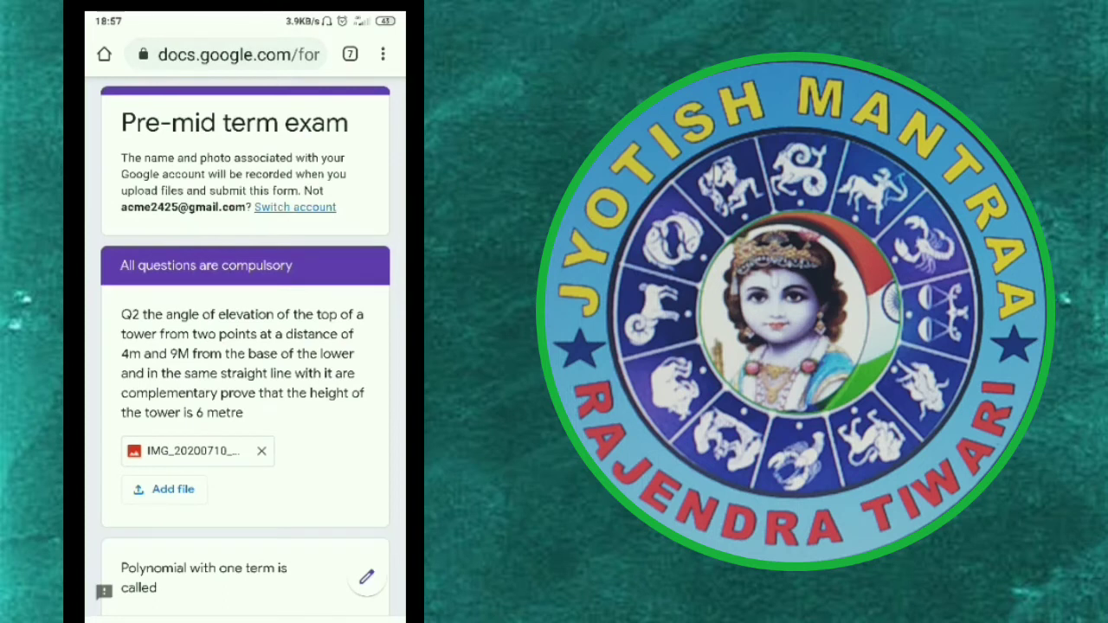
- Answer 'Polynomial with one term is called' with Monomials
scroll(245, 346, down, 3)
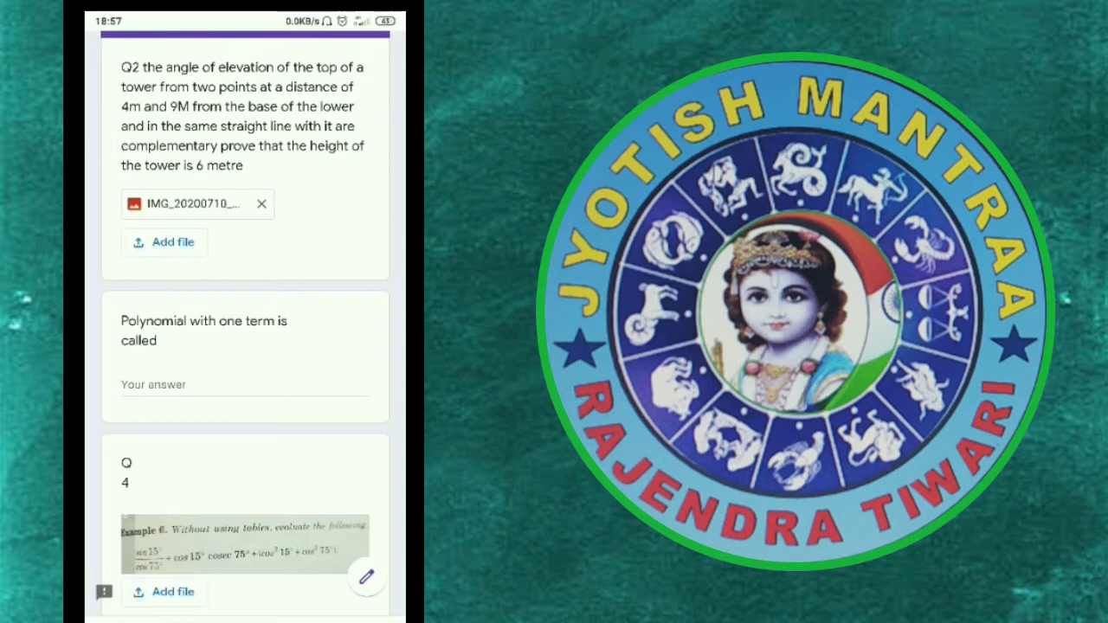
click(199, 385)
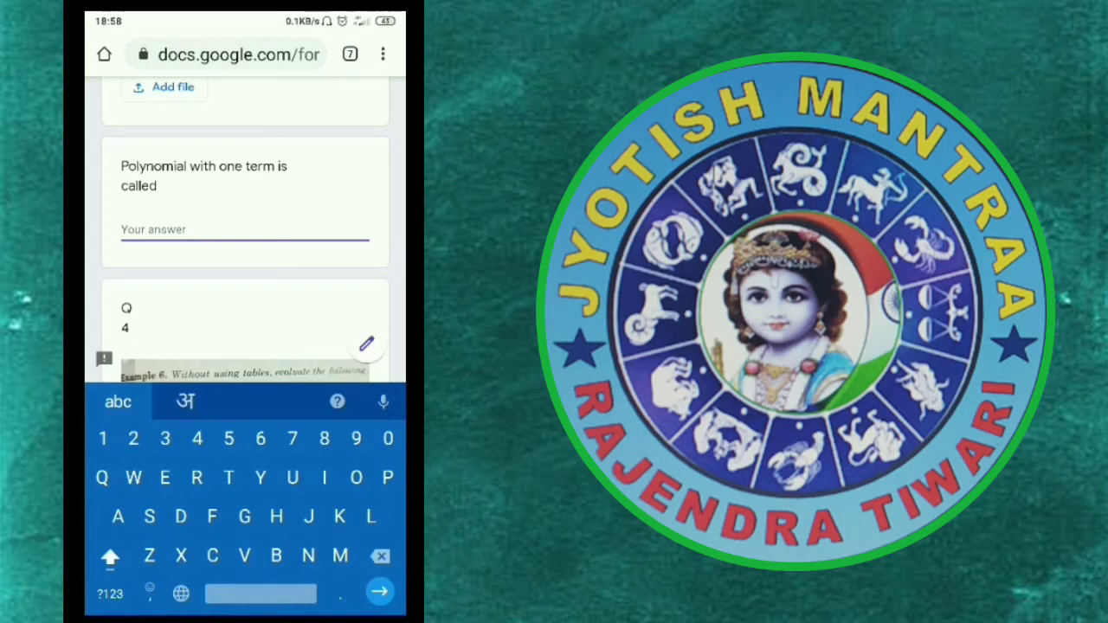
text(Monomials)
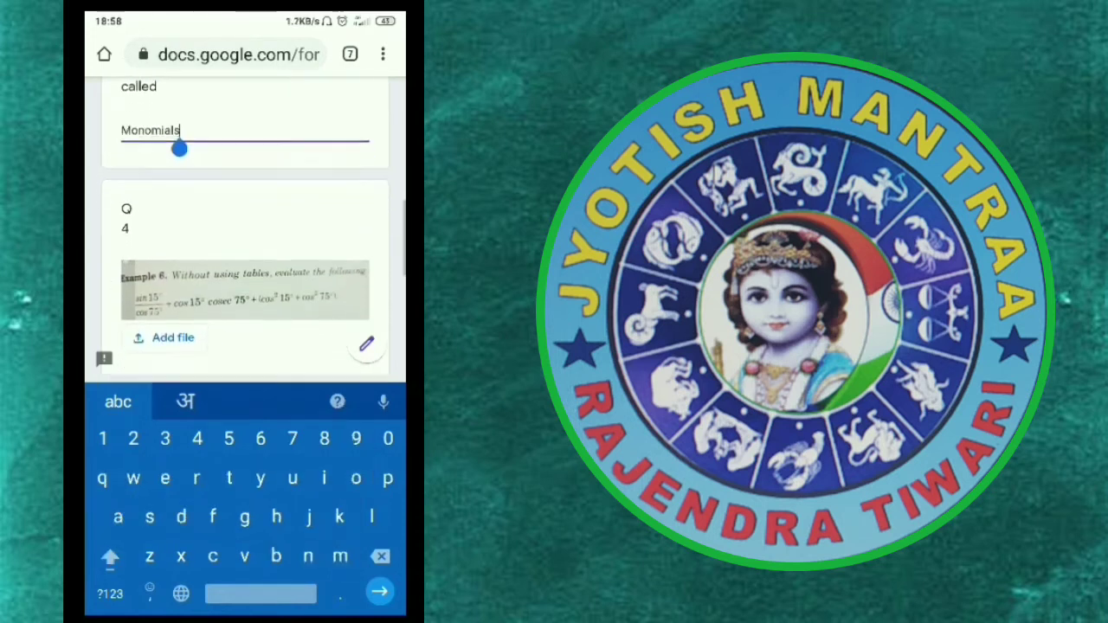
scroll(245, 225, down, 2)
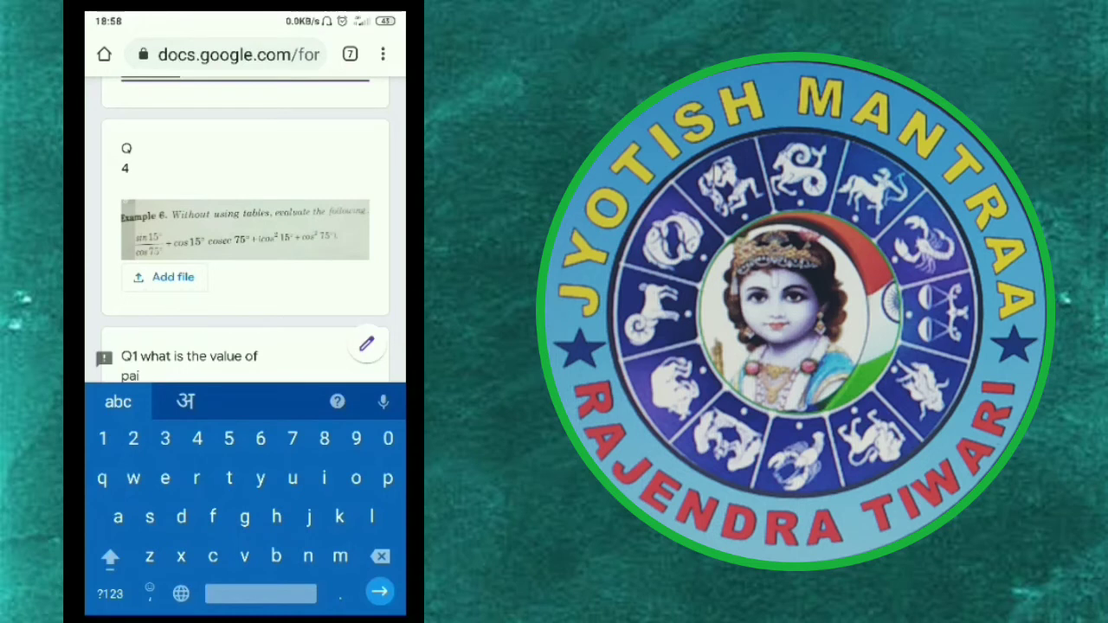
scroll(245, 225, down, 1)
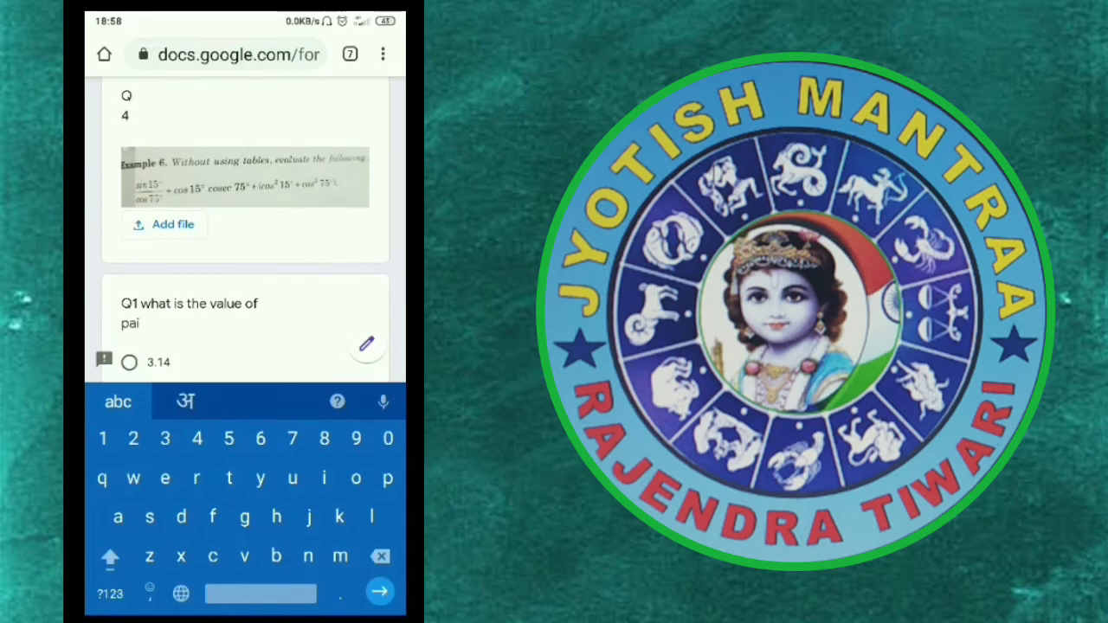
- Upload the first of today's Gallery photos, IMG_20200710_182247.jpg, as the Q4 answer
click(173, 224)
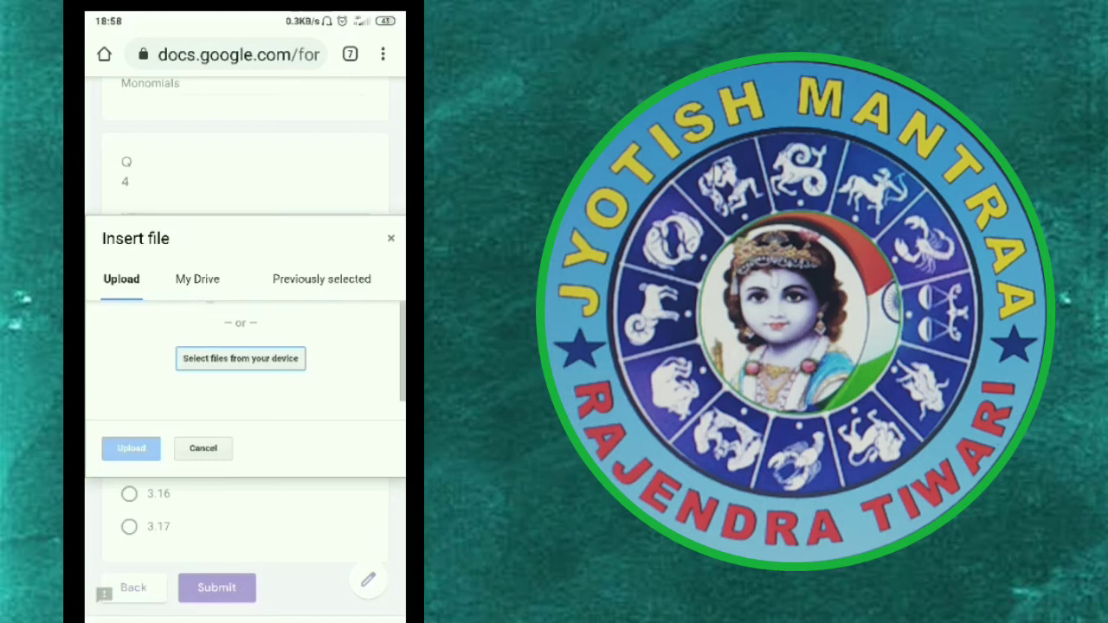
click(240, 358)
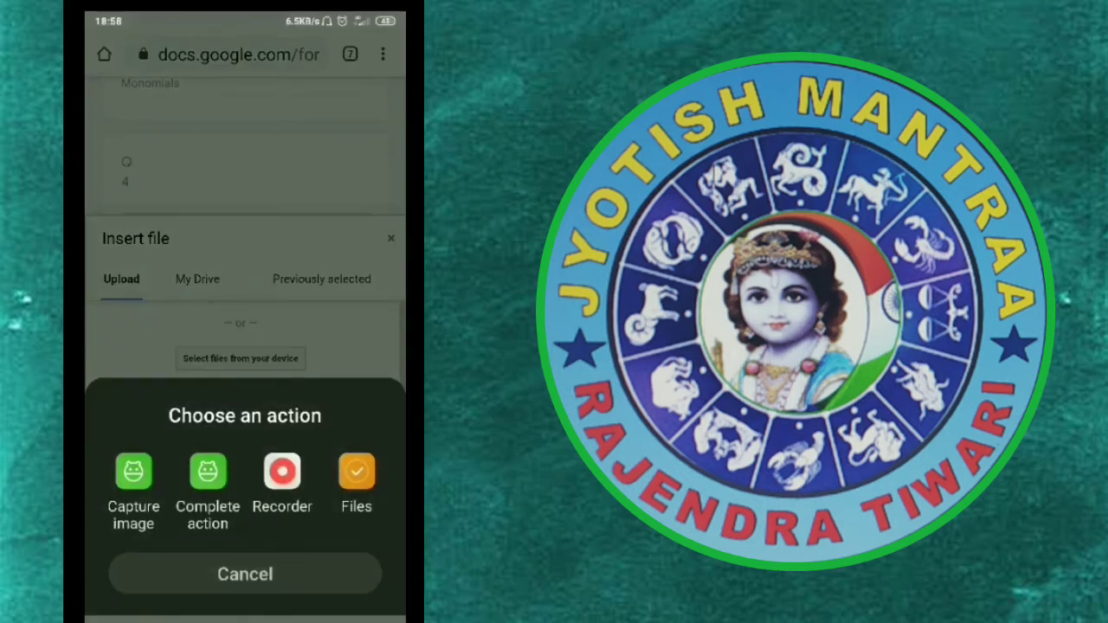
click(356, 472)
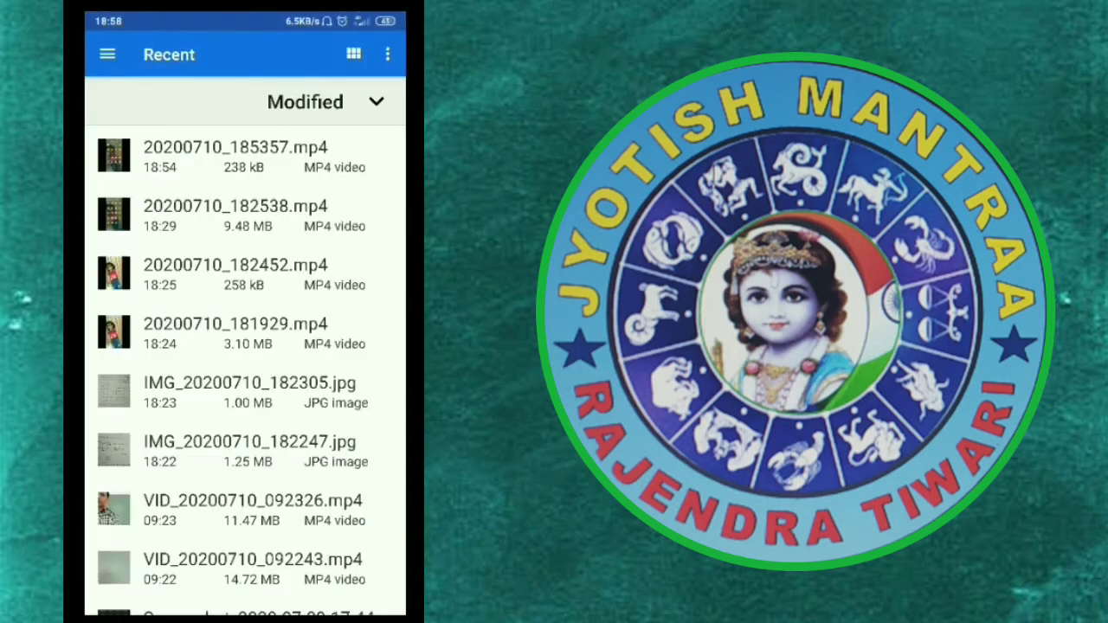
click(107, 53)
scroll(199, 346, down, 1)
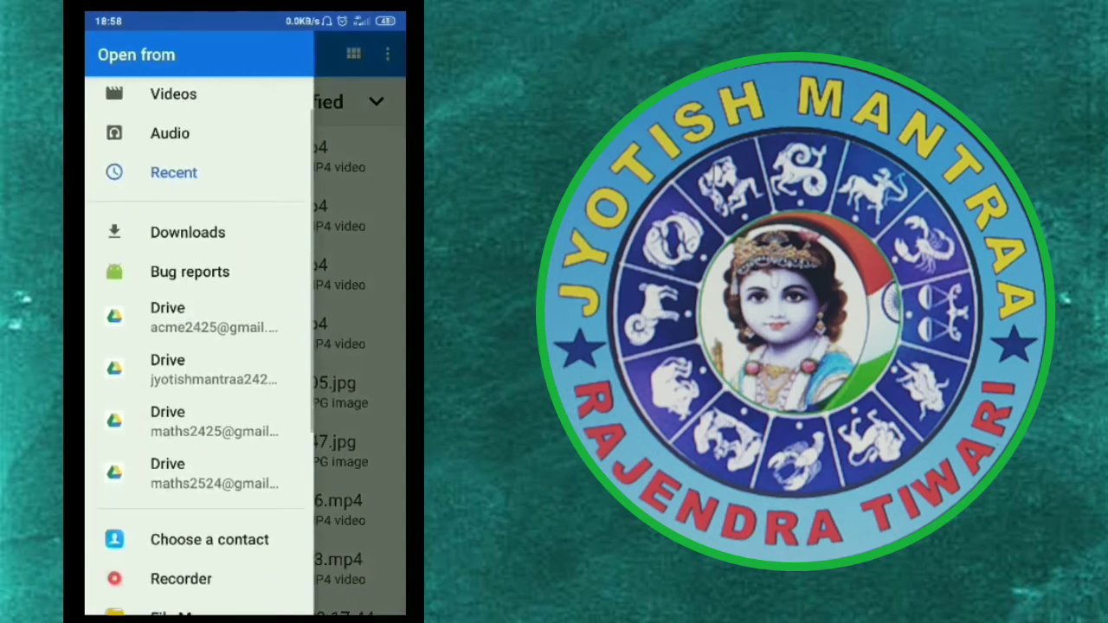
scroll(199, 347, down, 5)
click(174, 520)
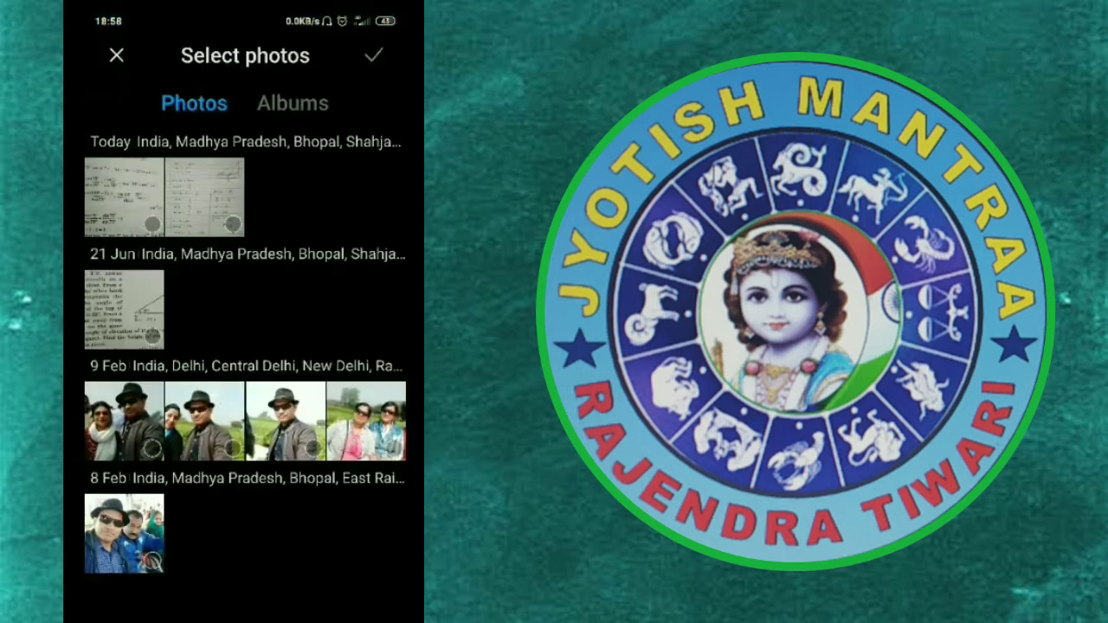
click(124, 196)
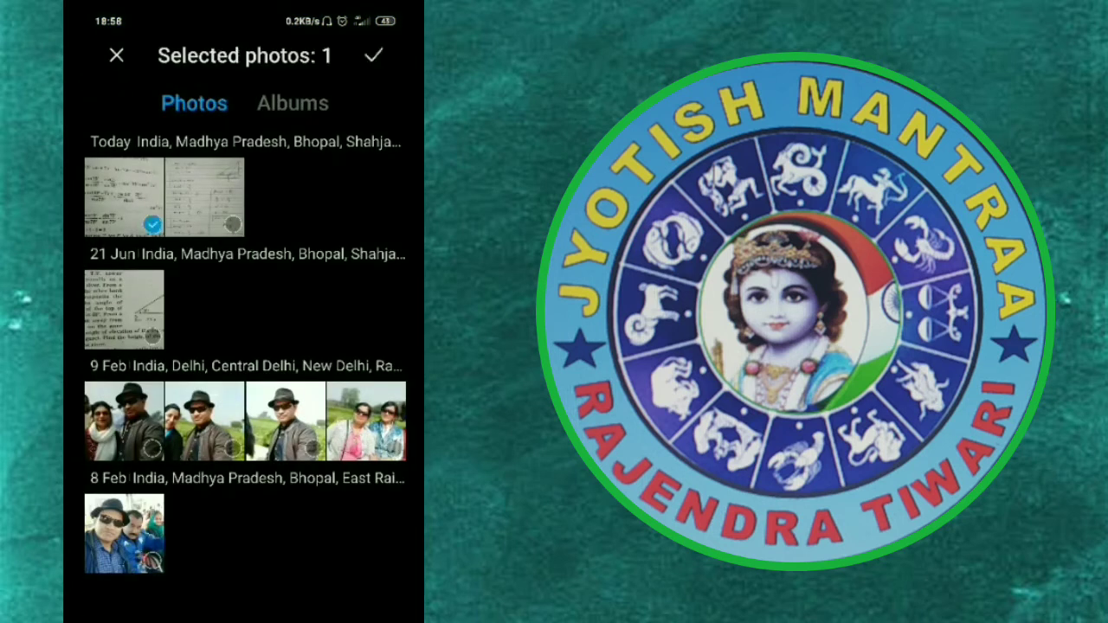
click(373, 55)
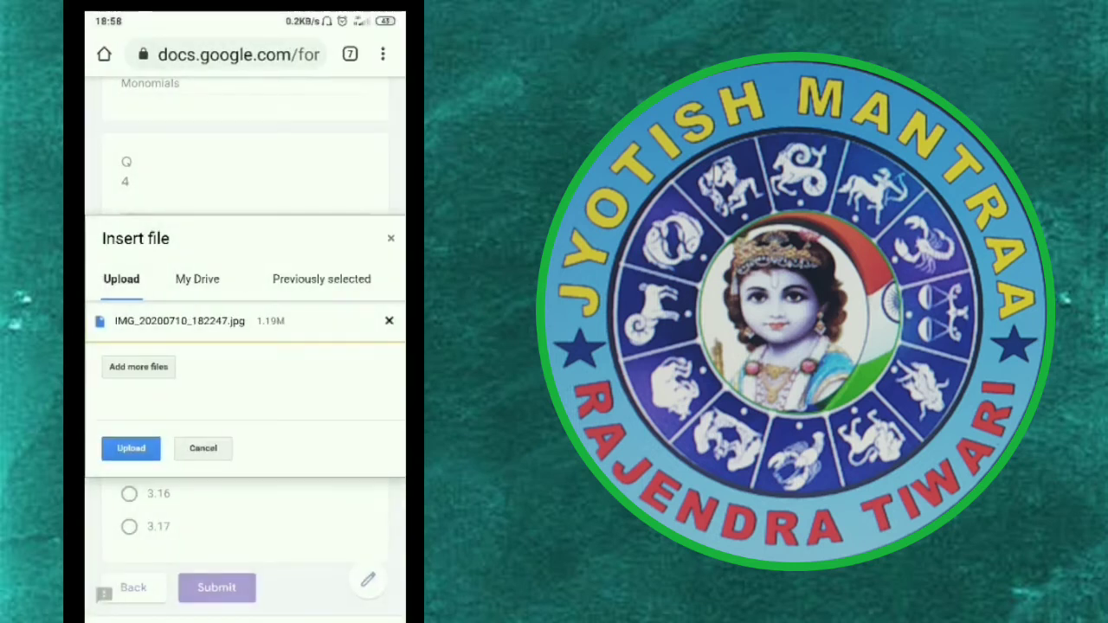
click(130, 447)
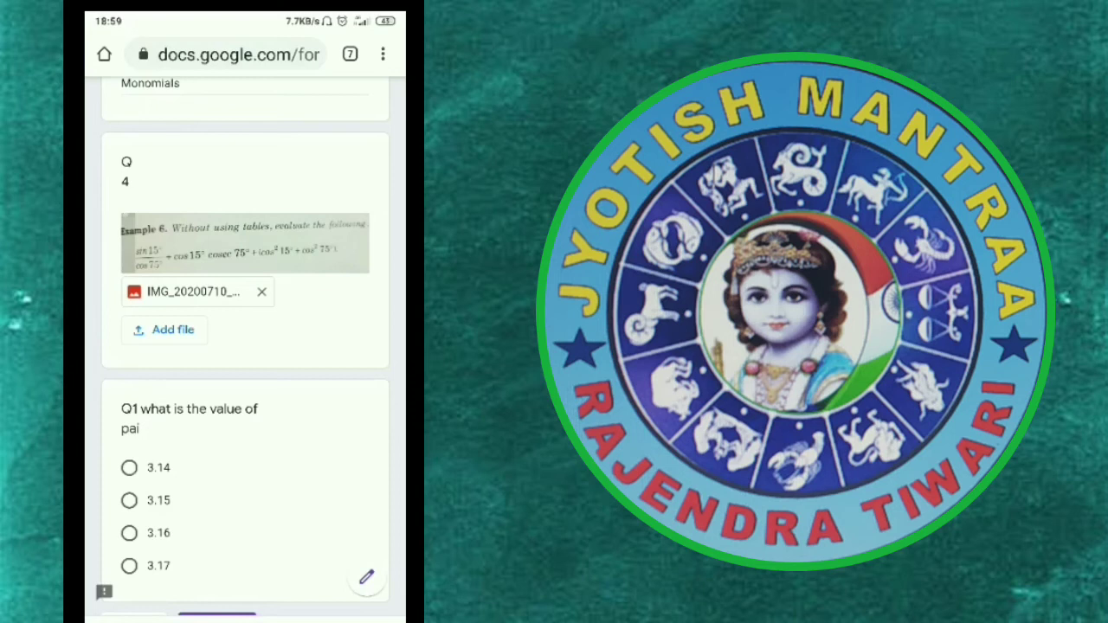
- Choose 3.14 as the value of pi and submit the exam response
scroll(246, 320, down, 1)
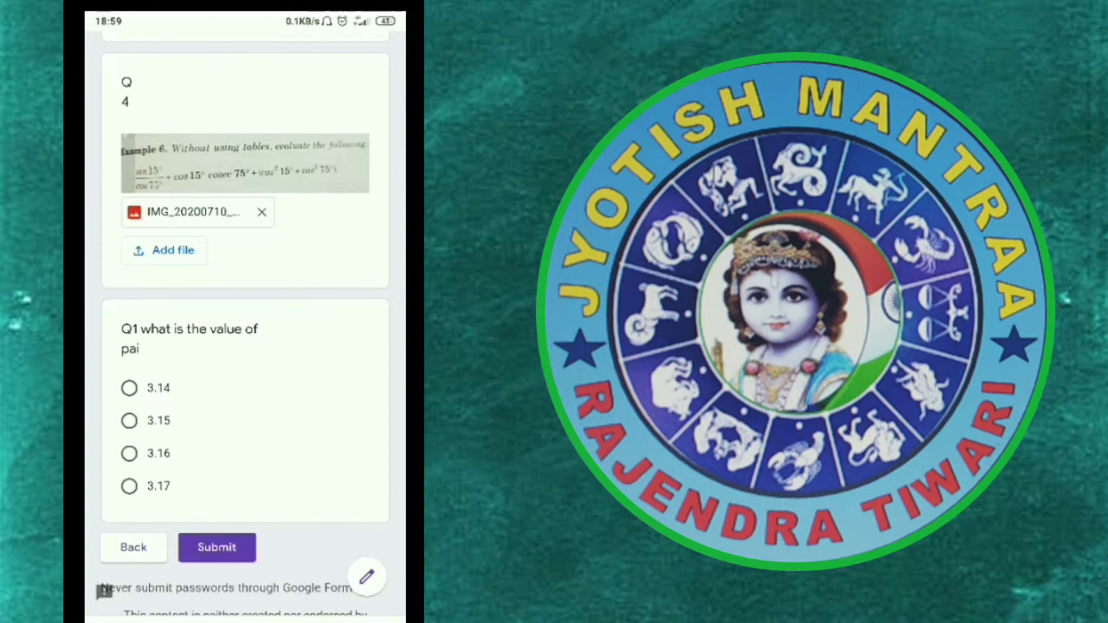
click(129, 388)
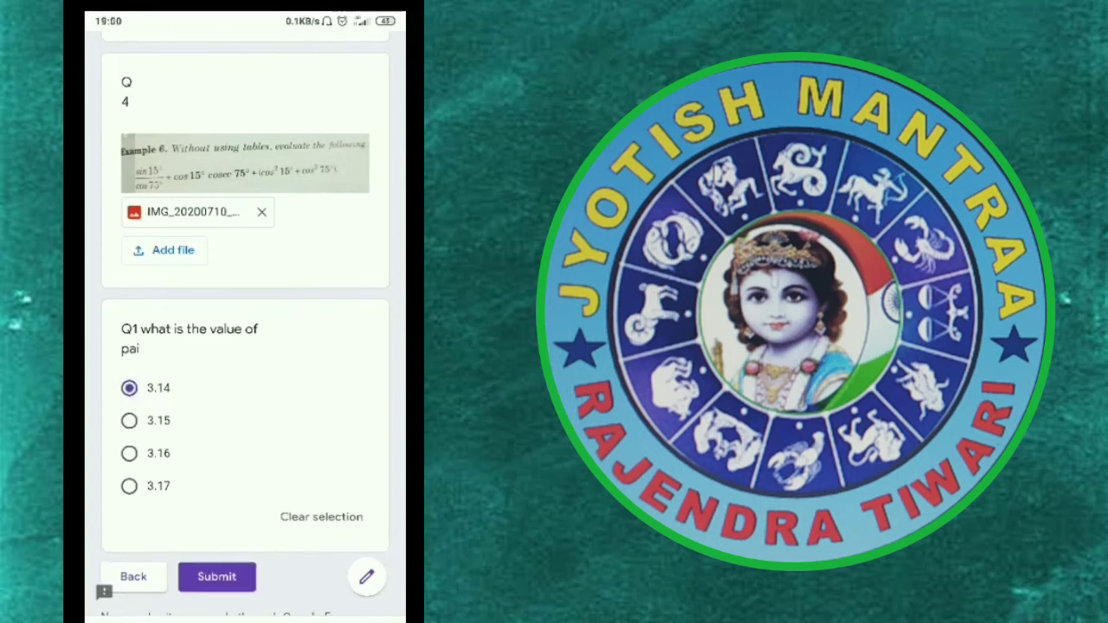
scroll(246, 320, down, 2)
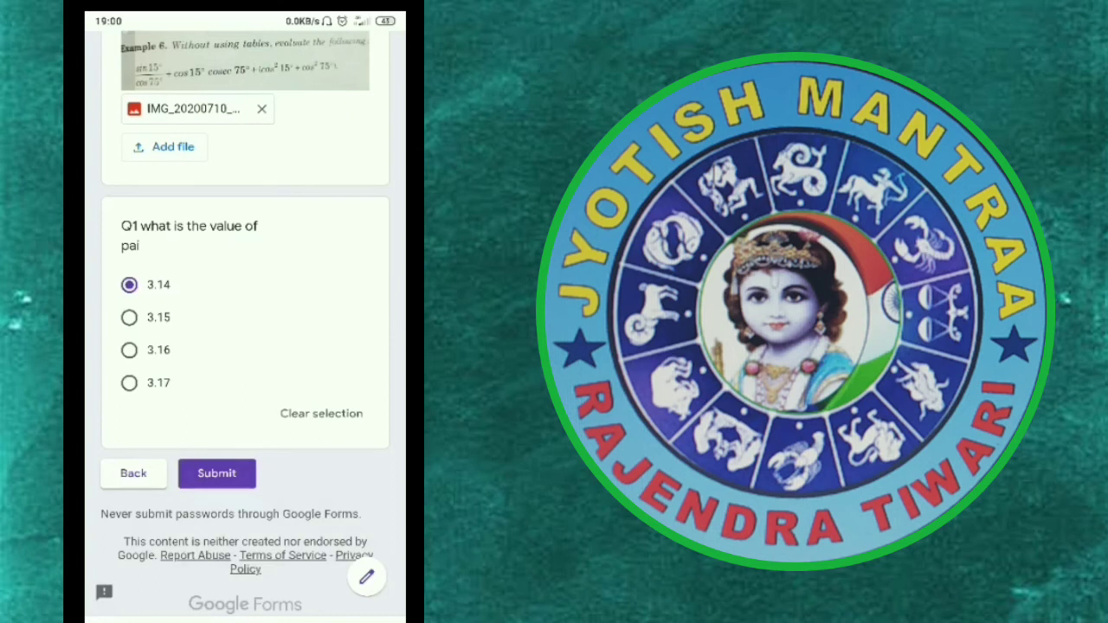
click(217, 473)
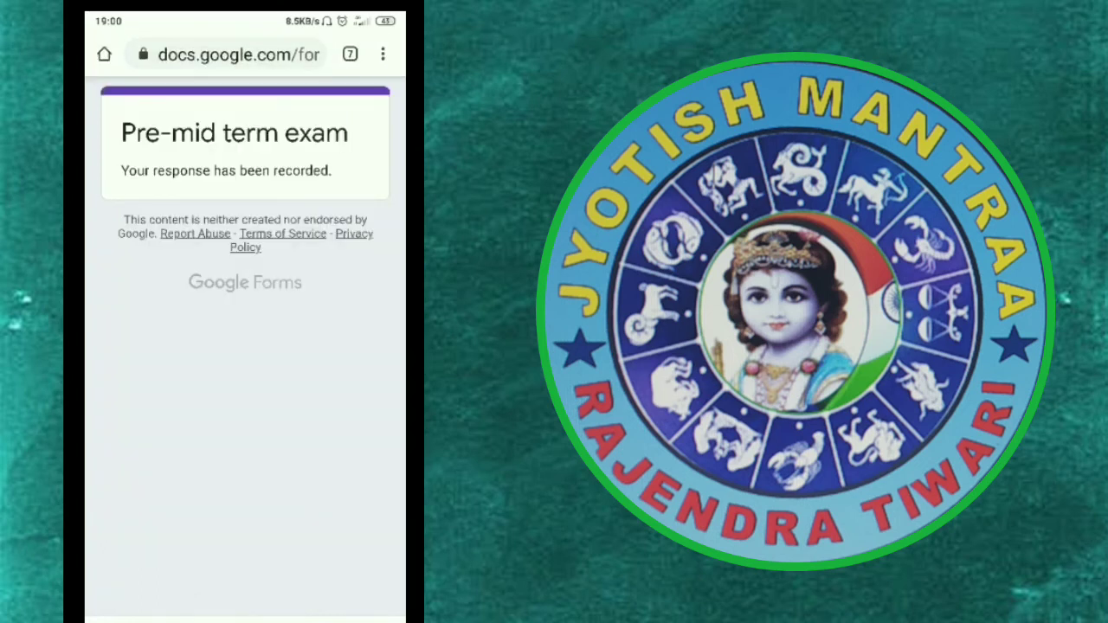